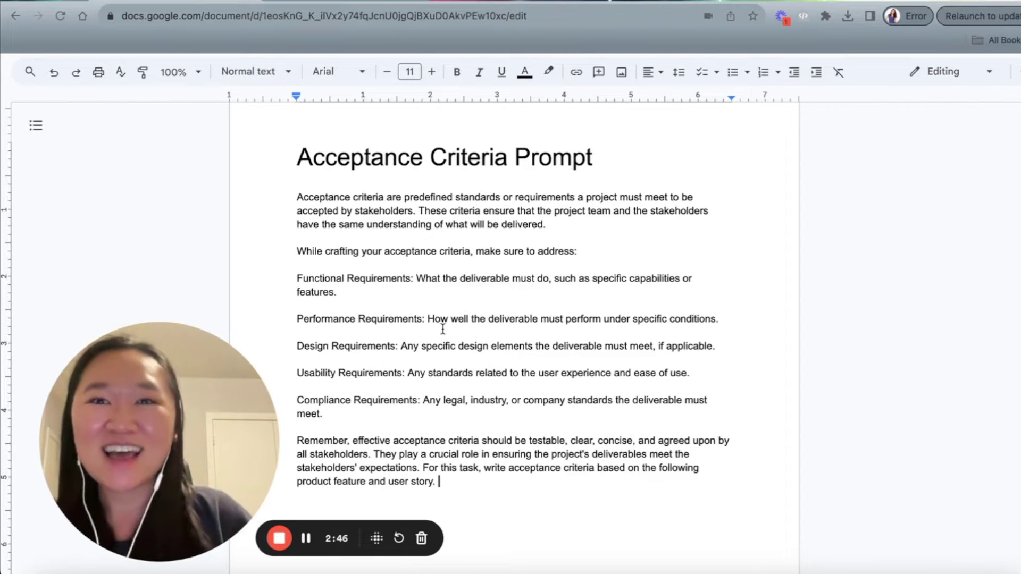
- Read over the prompt's opening paragraph, which defines acceptance criteria
scroll(432, 233, down, 1)
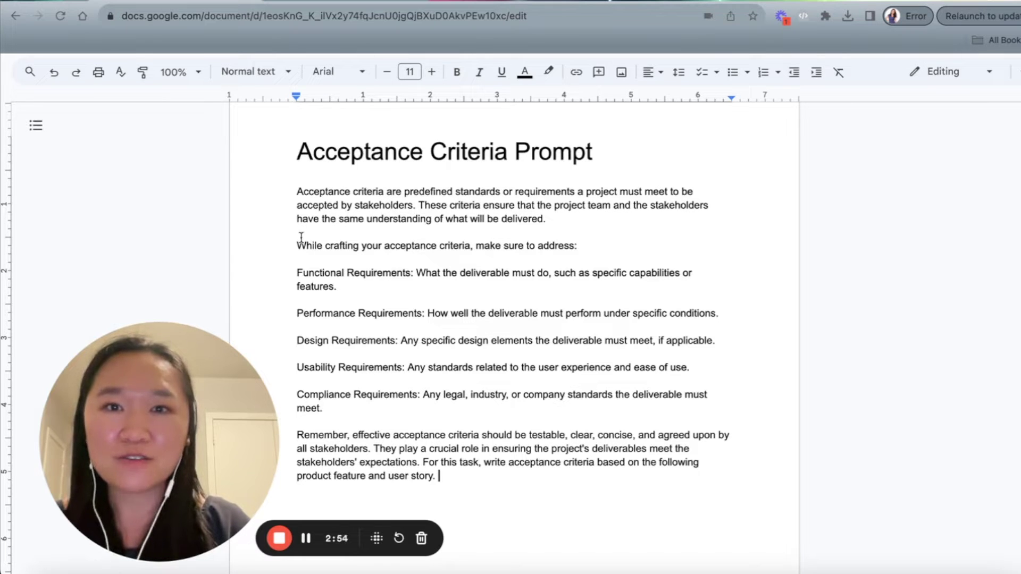
drag(290, 192, 460, 479)
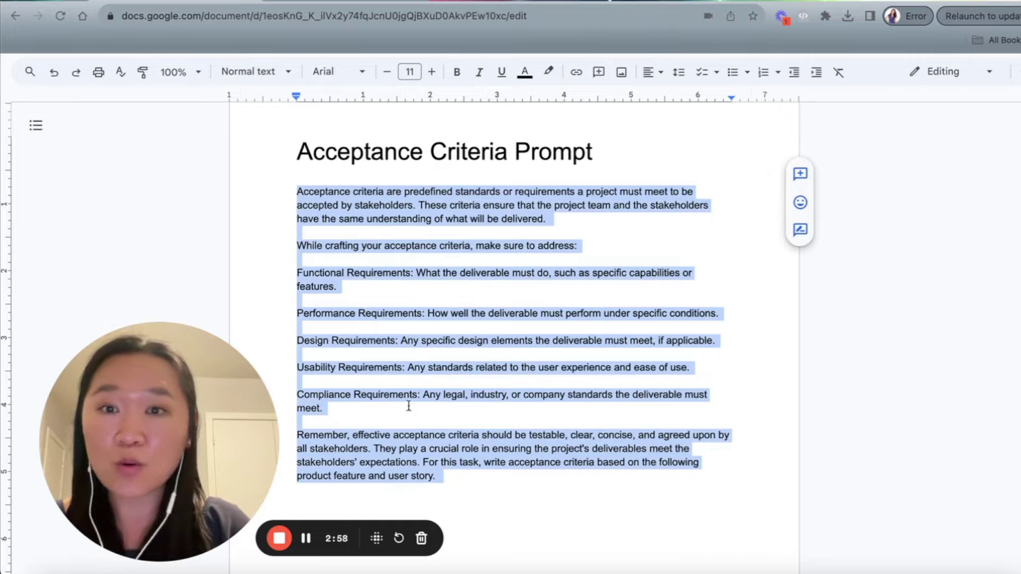
click(419, 326)
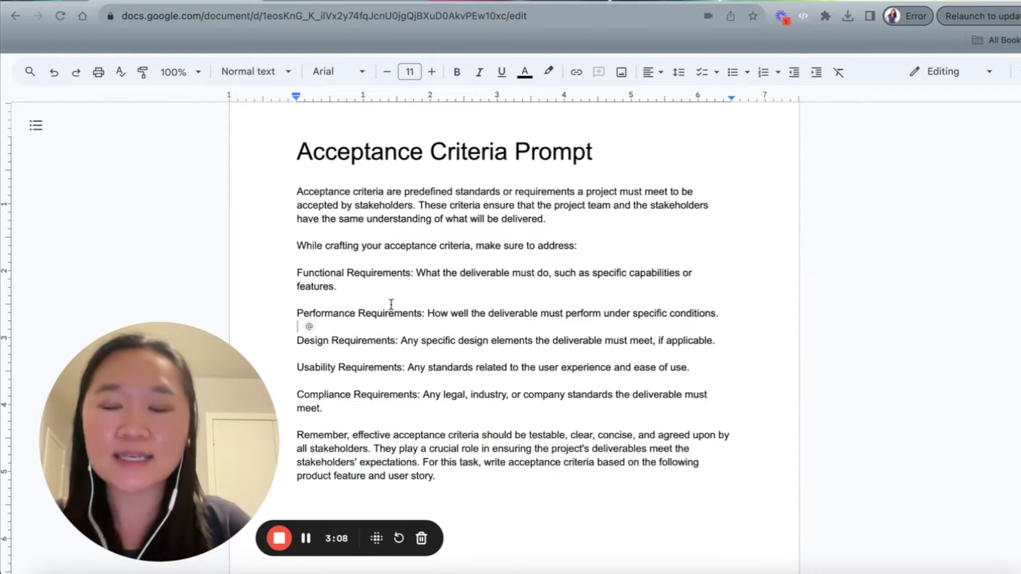
click(321, 218)
drag(290, 190, 441, 481)
click(441, 481)
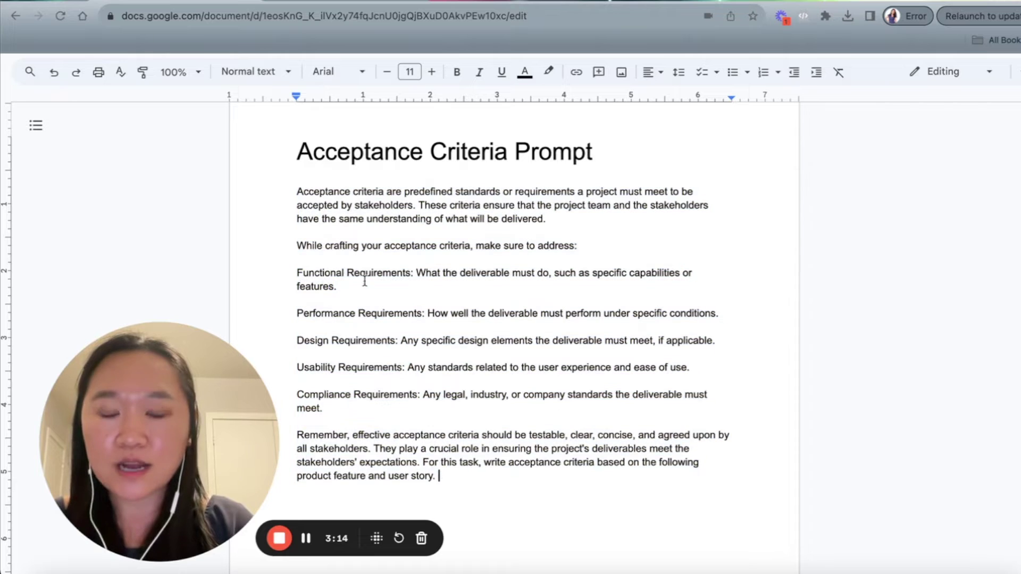
drag(297, 191, 378, 220)
click(378, 220)
drag(292, 192, 547, 225)
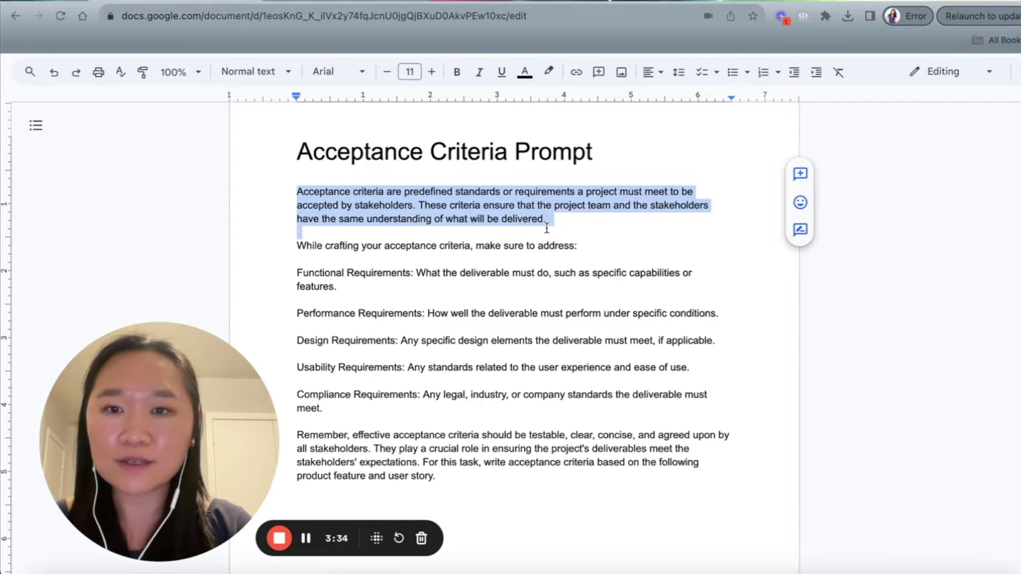
scroll(545, 227, down, 1)
click(328, 211)
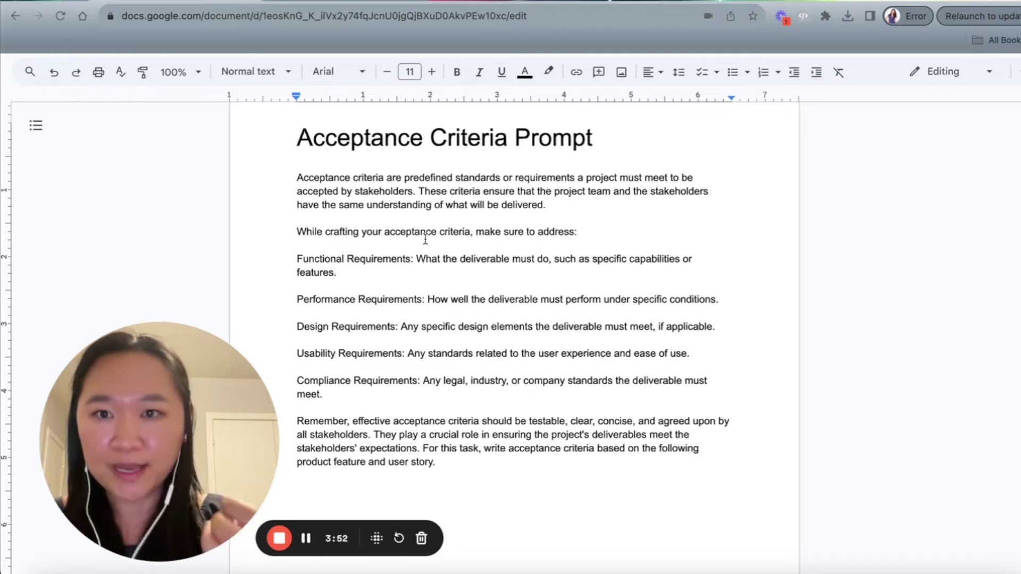
- Go through the Functional, Performance, Design, Usability and Compliance Requirements lines of the prompt
drag(298, 232, 566, 225)
click(553, 244)
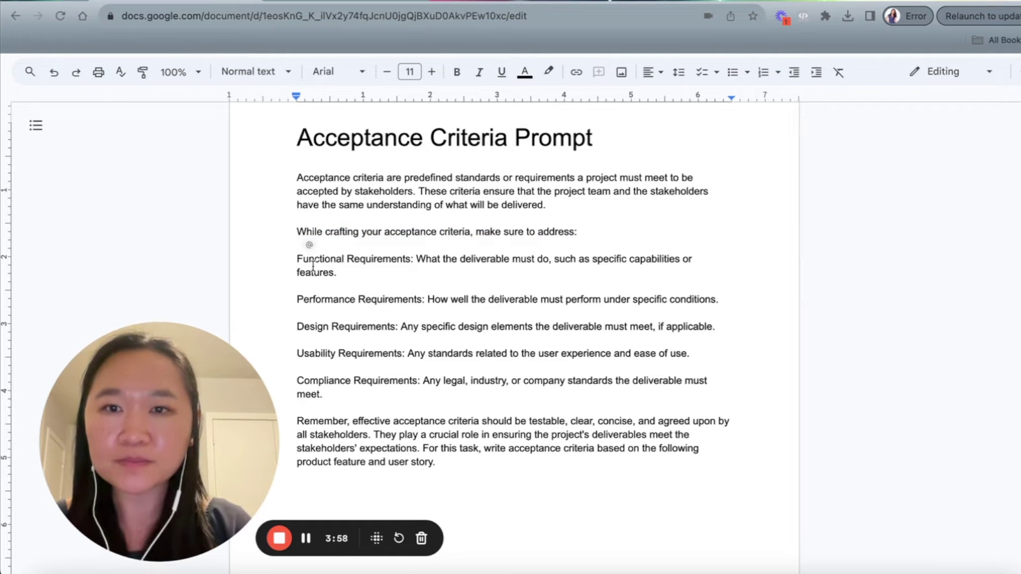
drag(291, 260, 520, 270)
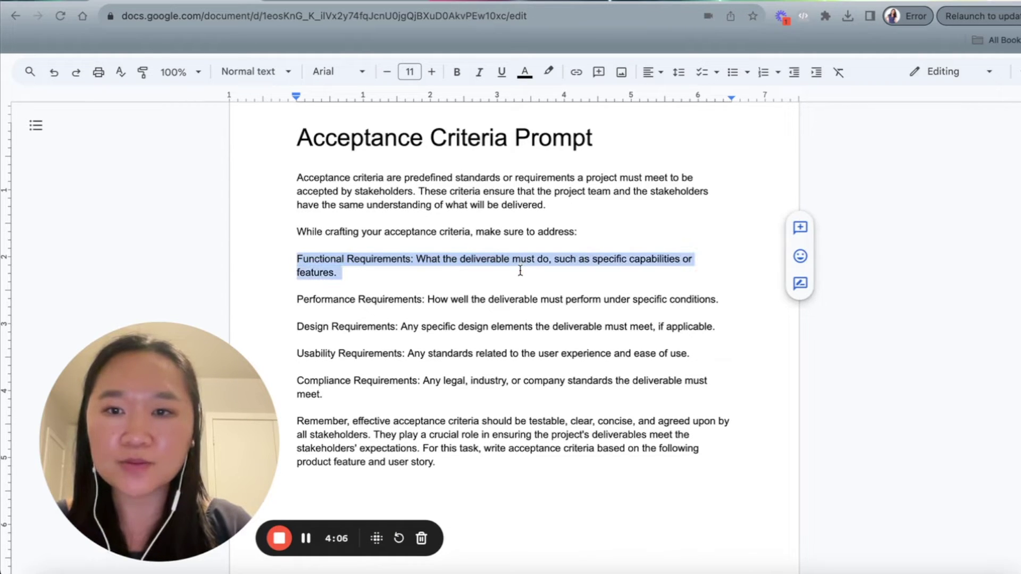
double_click(463, 290)
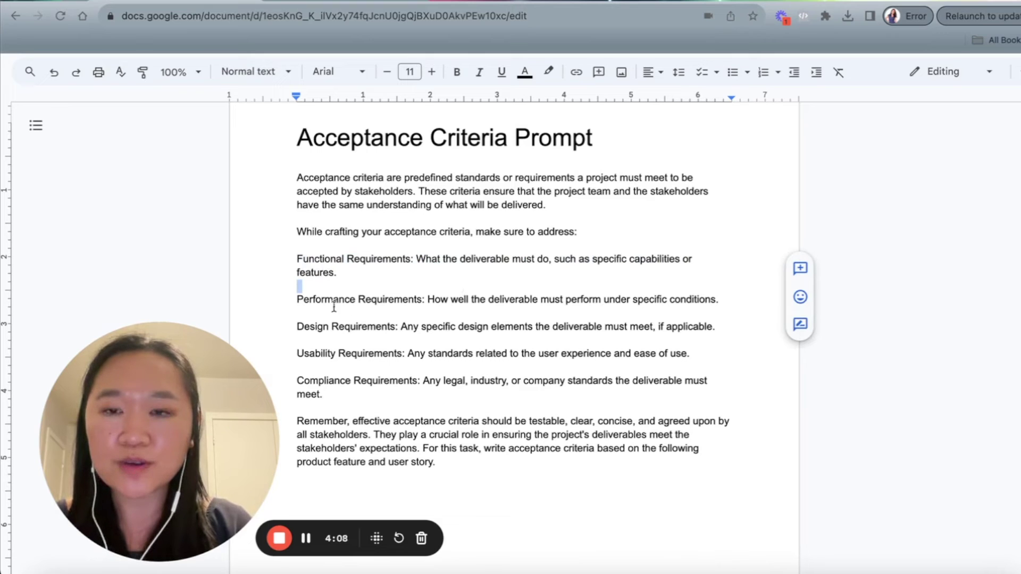
drag(303, 300, 708, 296)
click(707, 298)
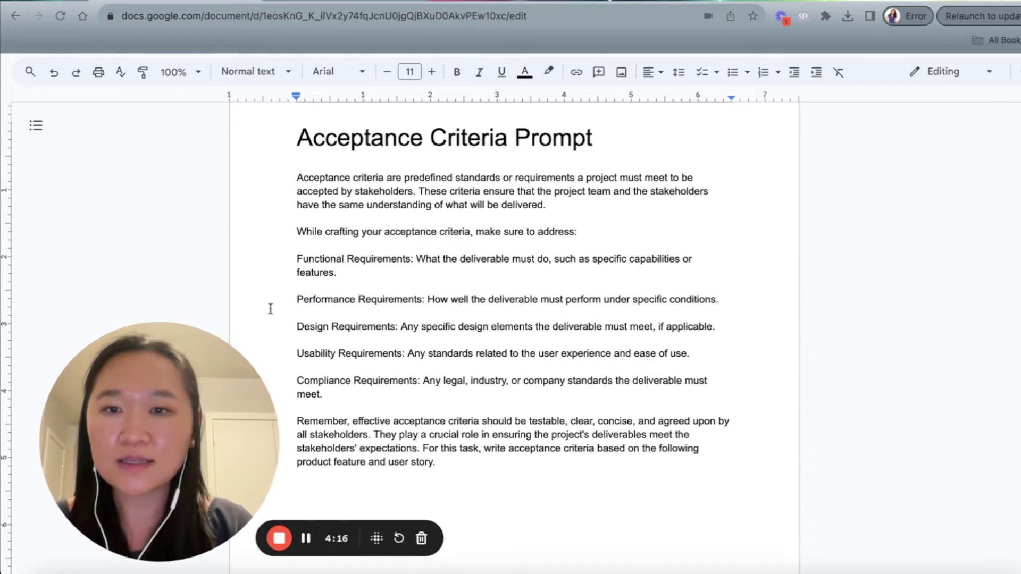
drag(295, 326, 661, 323)
click(660, 322)
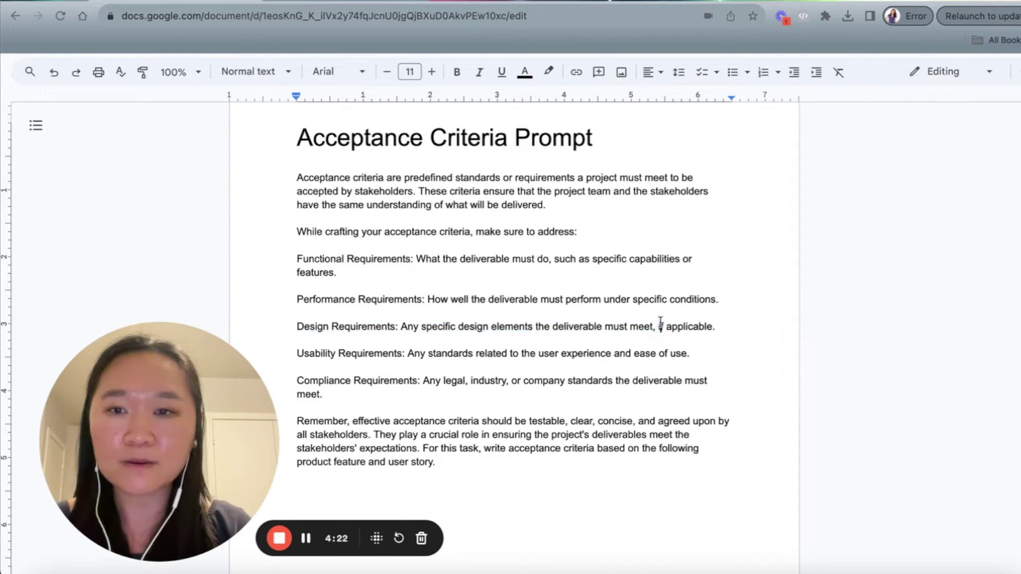
drag(296, 353, 673, 349)
click(419, 353)
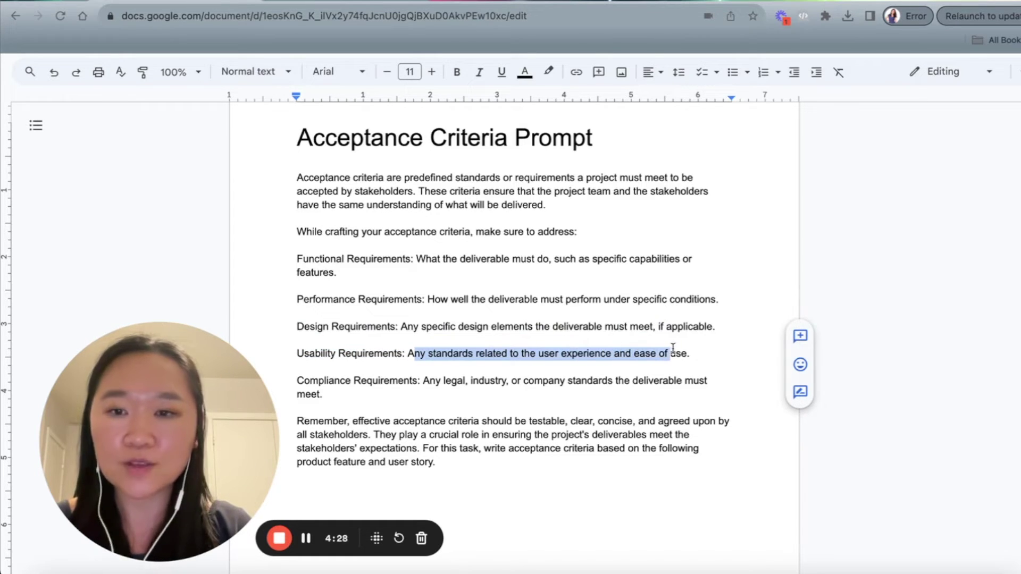
click(395, 396)
drag(298, 379, 450, 378)
click(476, 379)
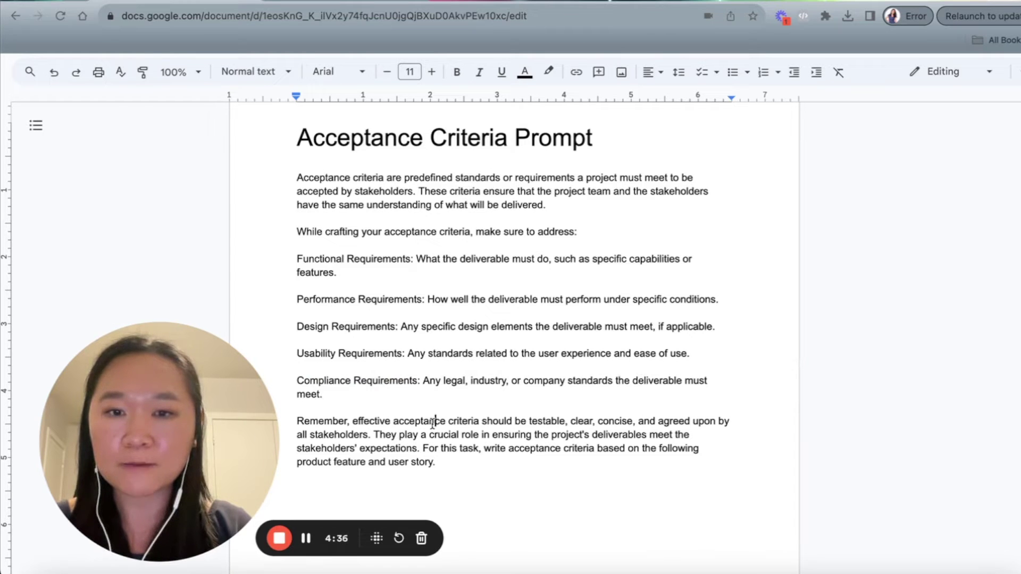
- Re-read the closing Remember paragraph, the opening definition and the five requirement lines
drag(438, 462, 298, 425)
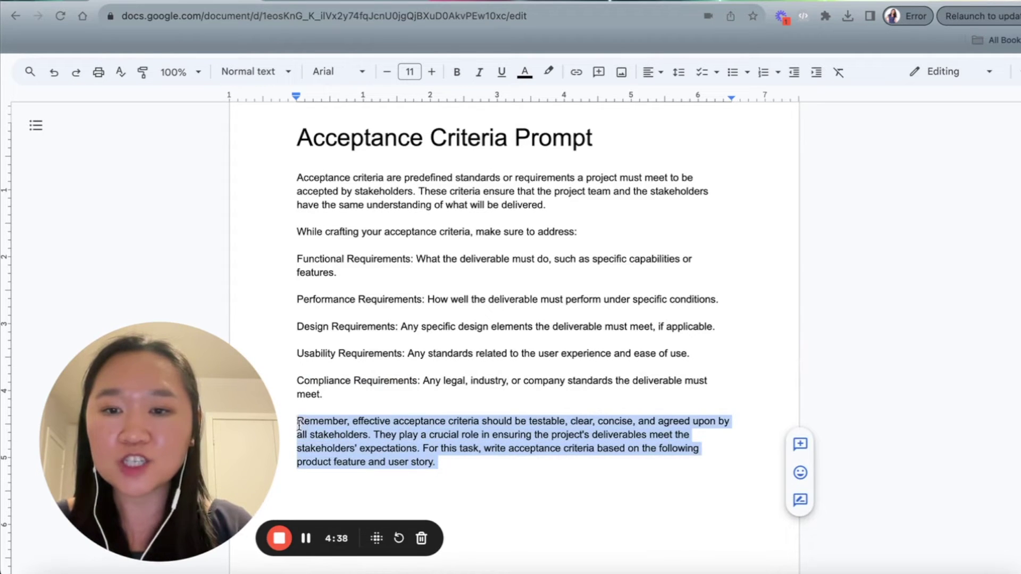
click(349, 422)
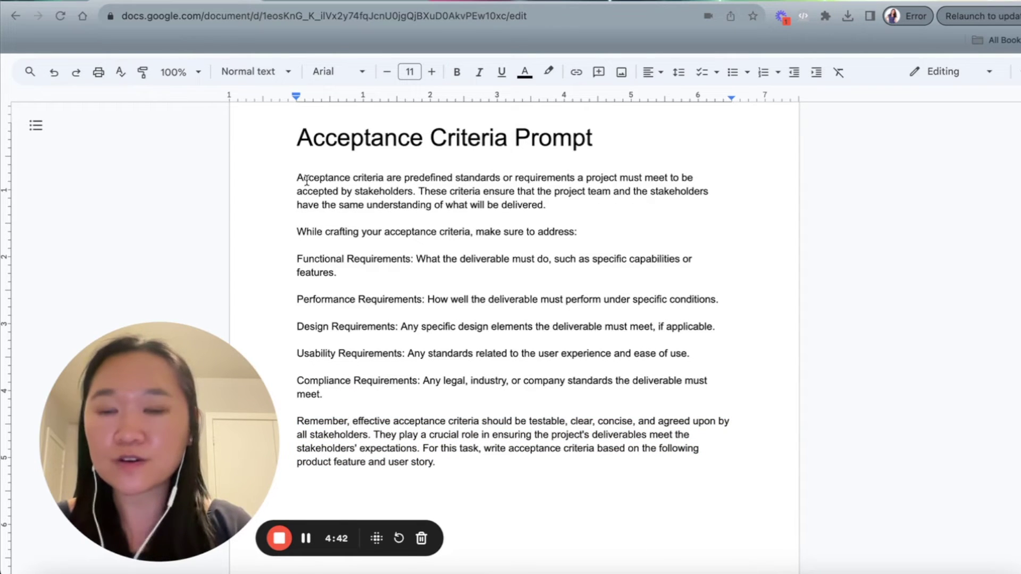
mouse_move(299, 179)
mouse_down()
mouse_move(433, 204)
mouse_move(288, 179)
mouse_up()
click(359, 233)
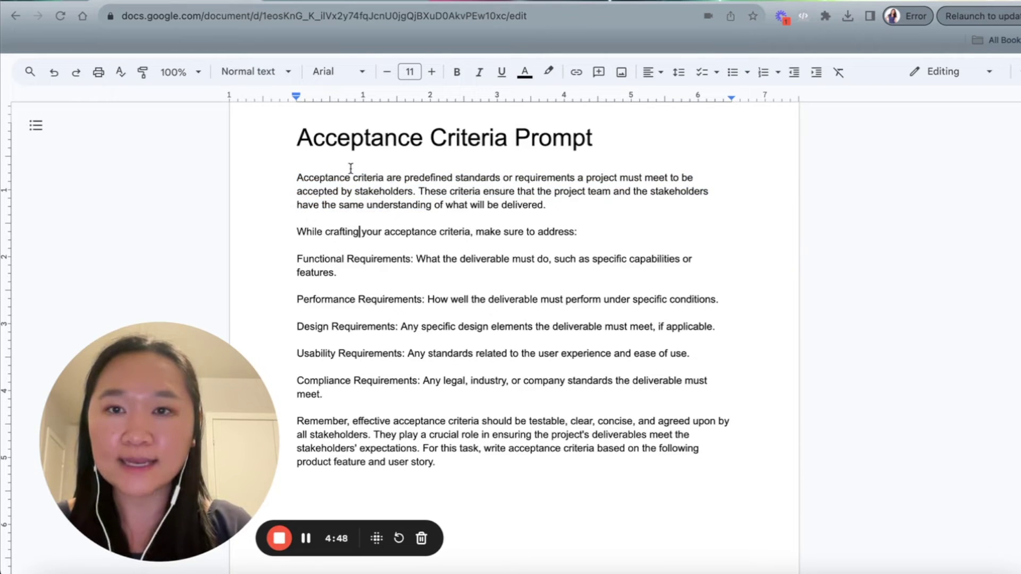
drag(333, 233, 286, 258)
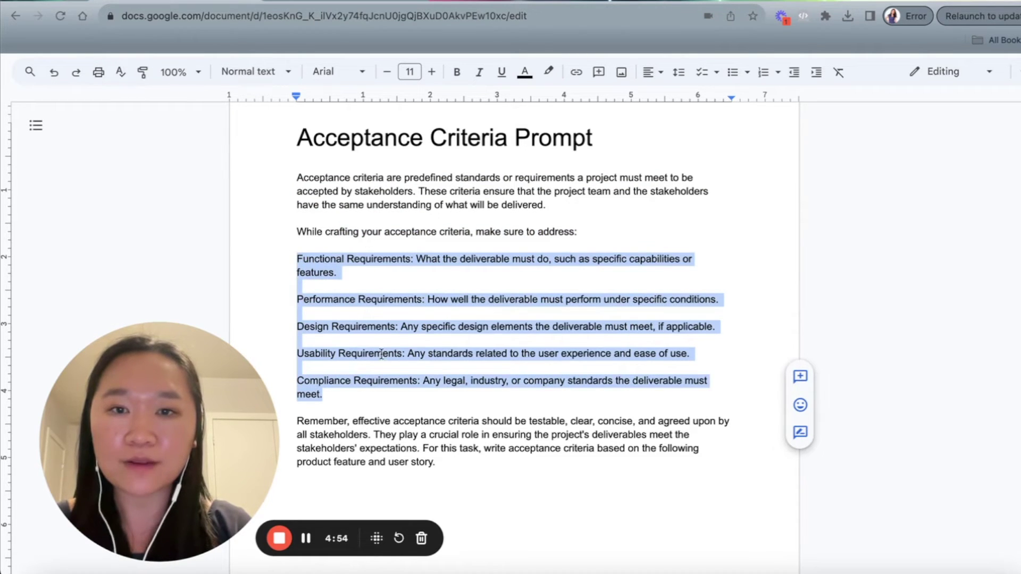
click(432, 420)
drag(477, 469, 291, 421)
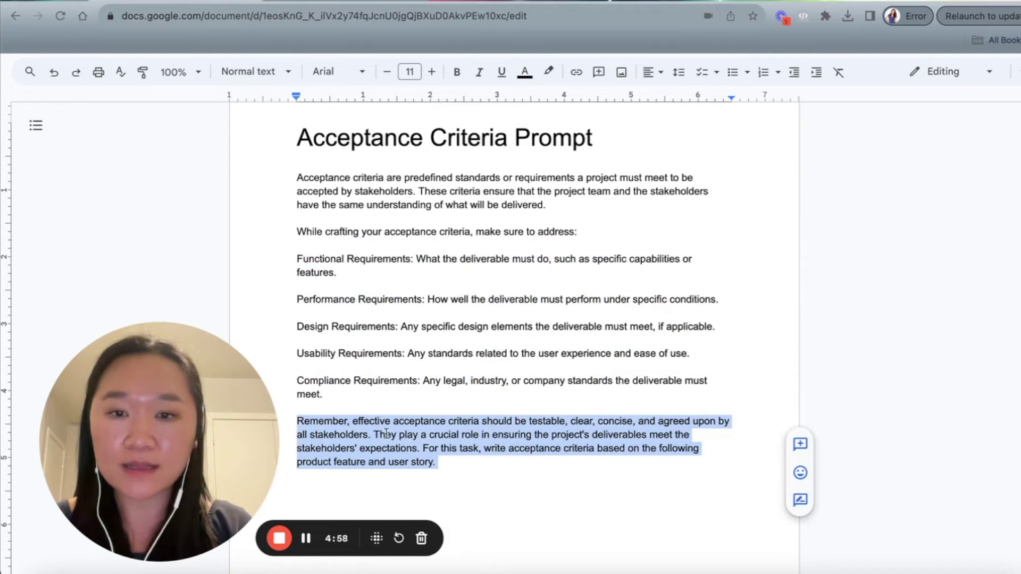
click(471, 461)
mouse_move(414, 423)
mouse_down()
mouse_move(667, 417)
mouse_move(352, 433)
mouse_move(402, 429)
mouse_up()
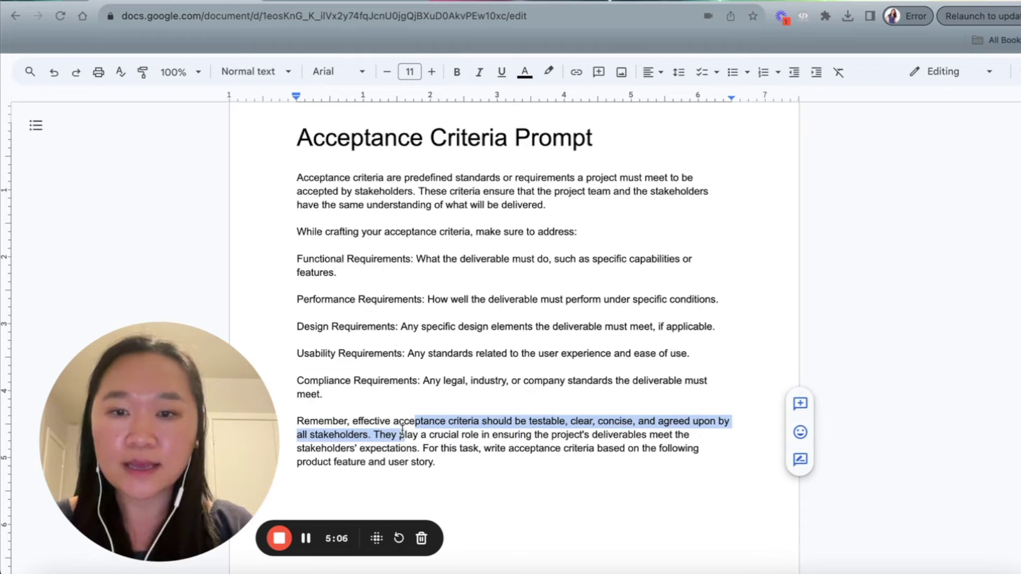
click(447, 434)
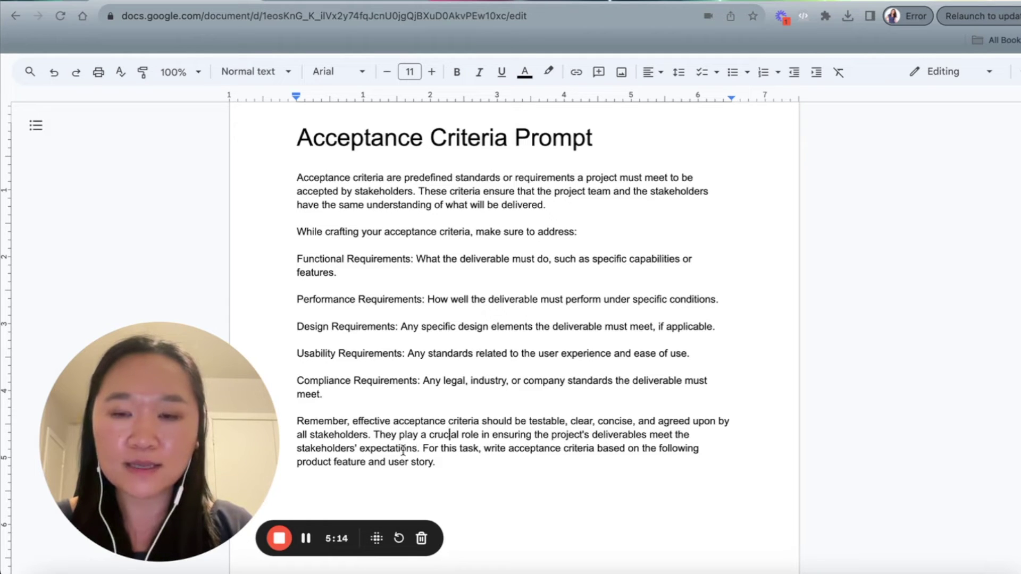
- Select the entire Acceptance Criteria Prompt text and switch to the ChatGPT chat
click(448, 461)
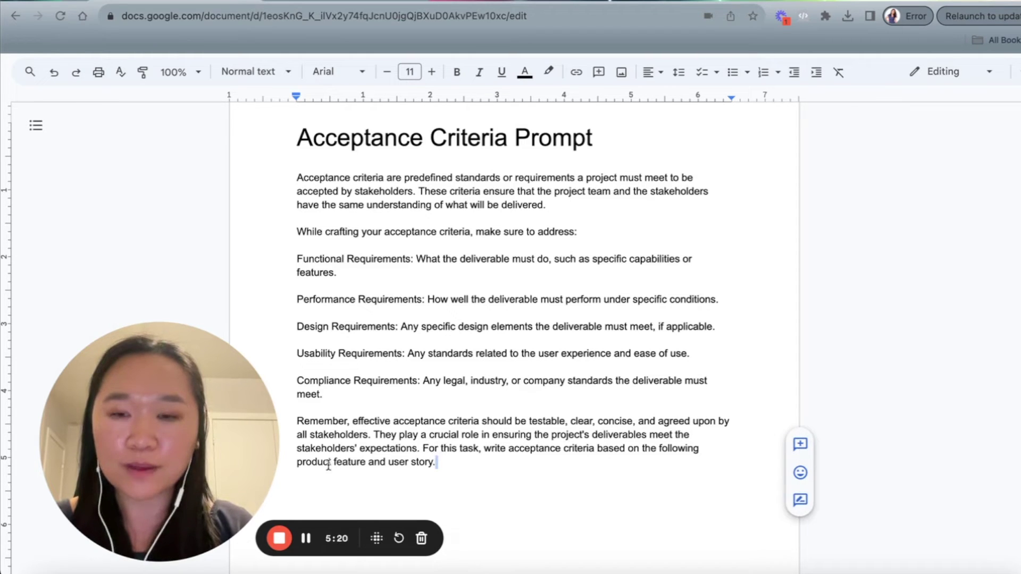
drag(435, 463, 296, 170)
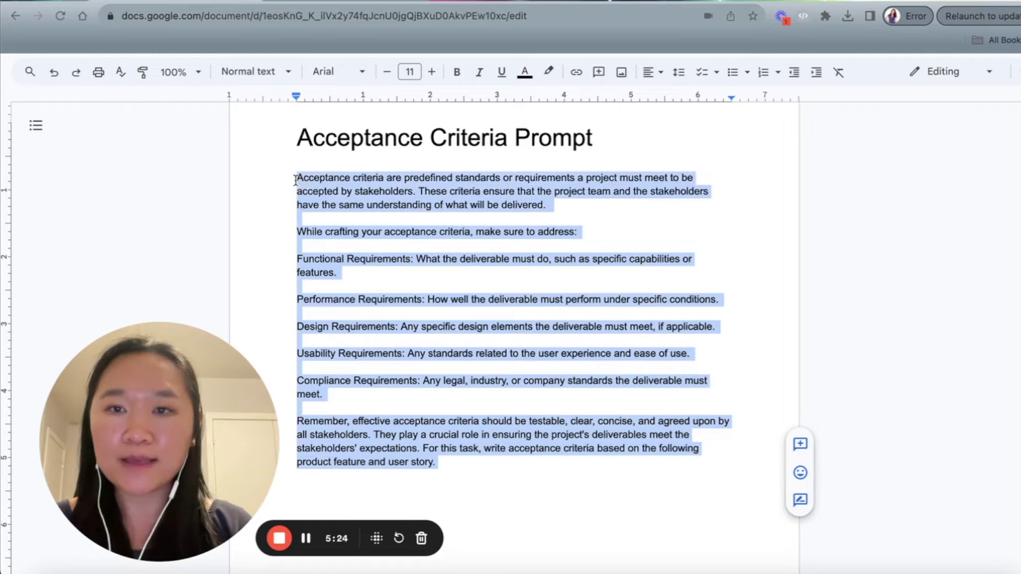
click(330, 2)
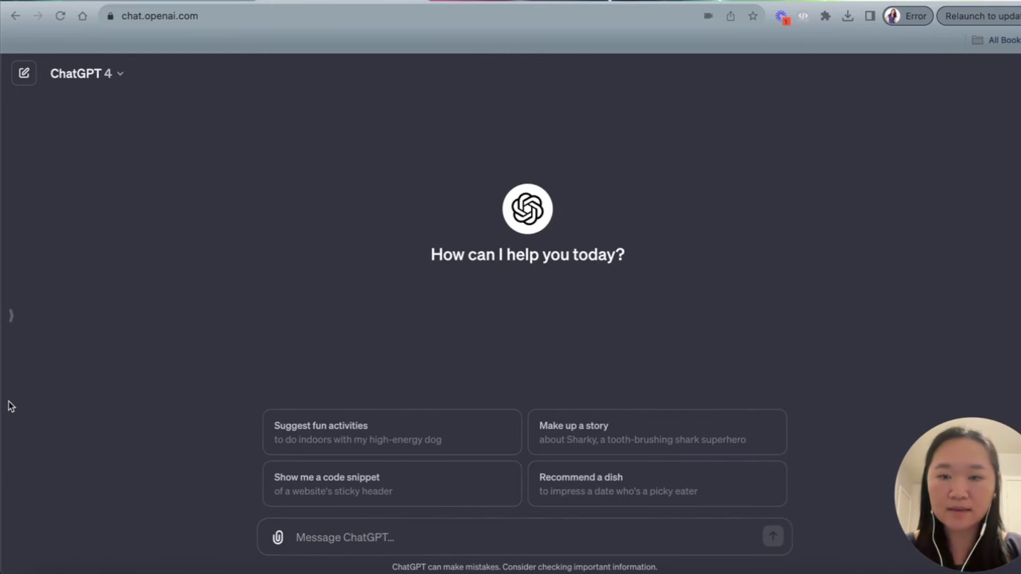
- Paste the acceptance-criteria prompt and the checkout page user story, check them, and send
key(super+v)
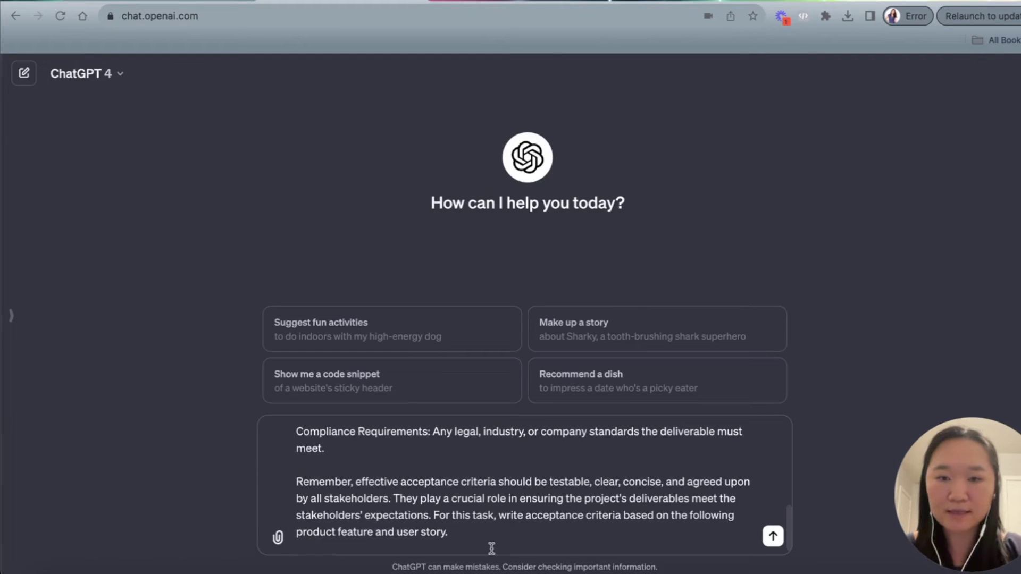
text(The product feature we are developing is an ecommerce checkout page. User story is "as a customer, I want to be able to enter in my credit card details so that I can purchase the items I want from the store.")
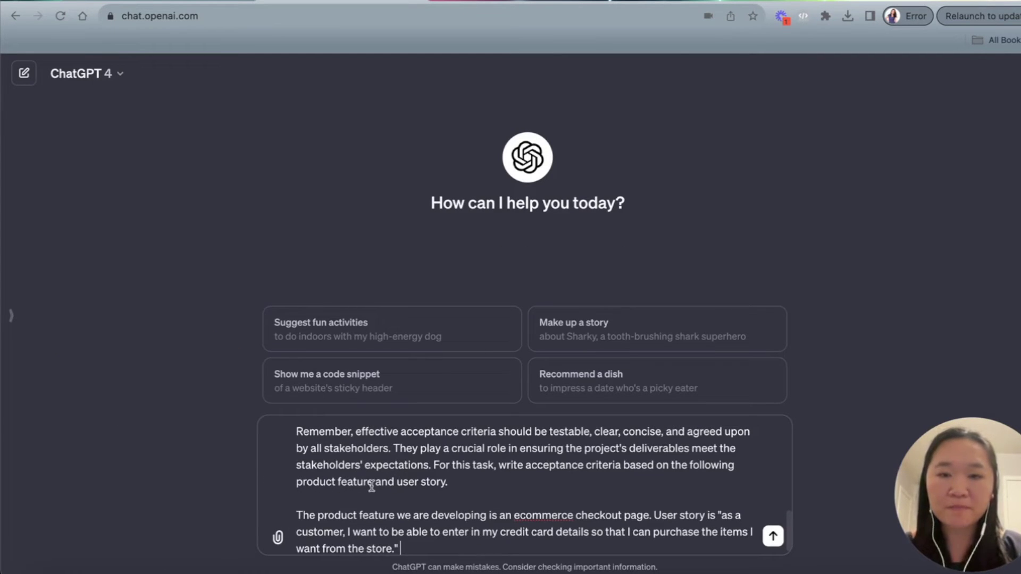
scroll(371, 485, up, 5)
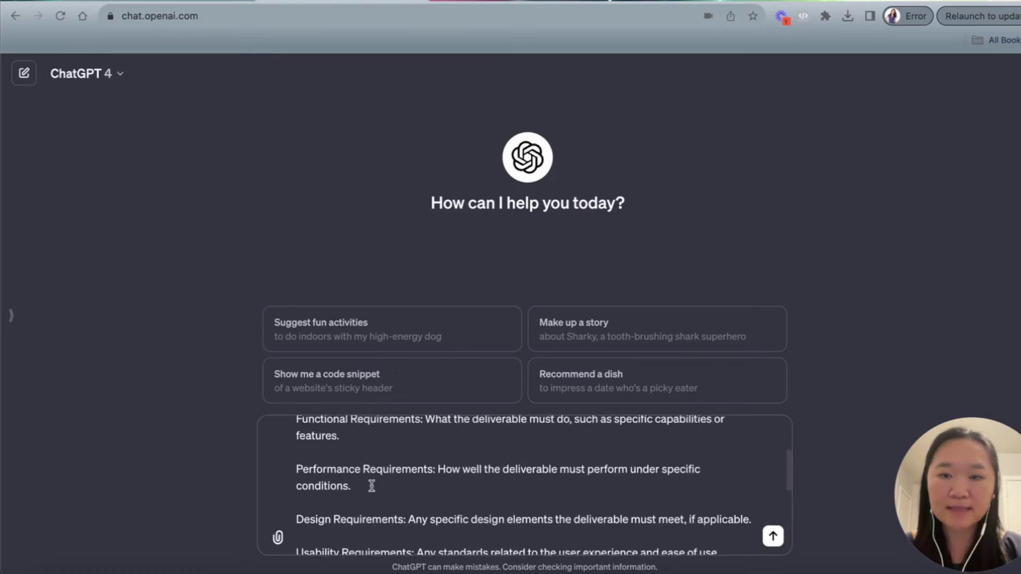
scroll(372, 484, up, 3)
scroll(372, 485, down, 10)
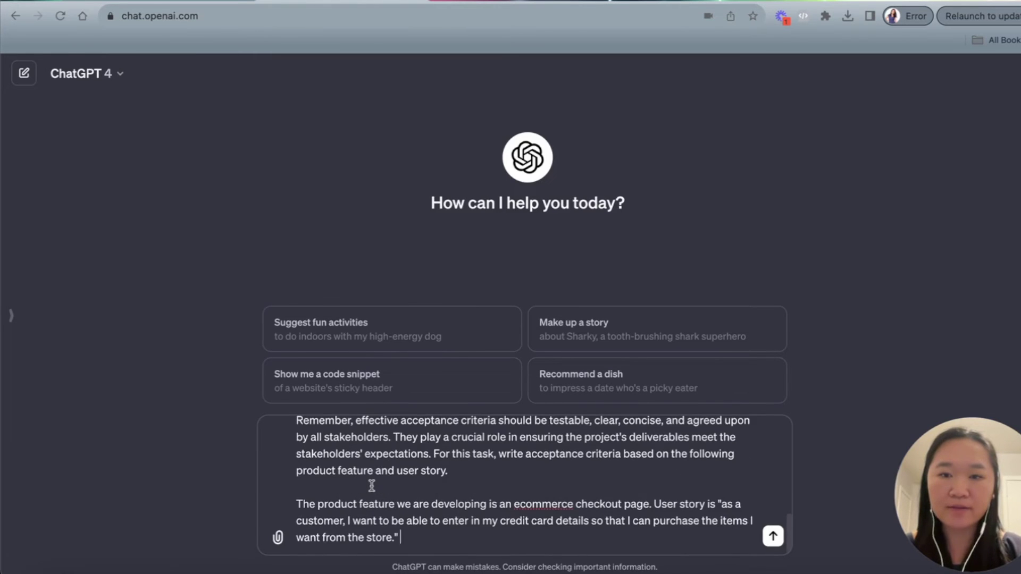
mouse_move(294, 503)
mouse_down()
mouse_move(416, 538)
mouse_move(293, 504)
mouse_up()
click(416, 538)
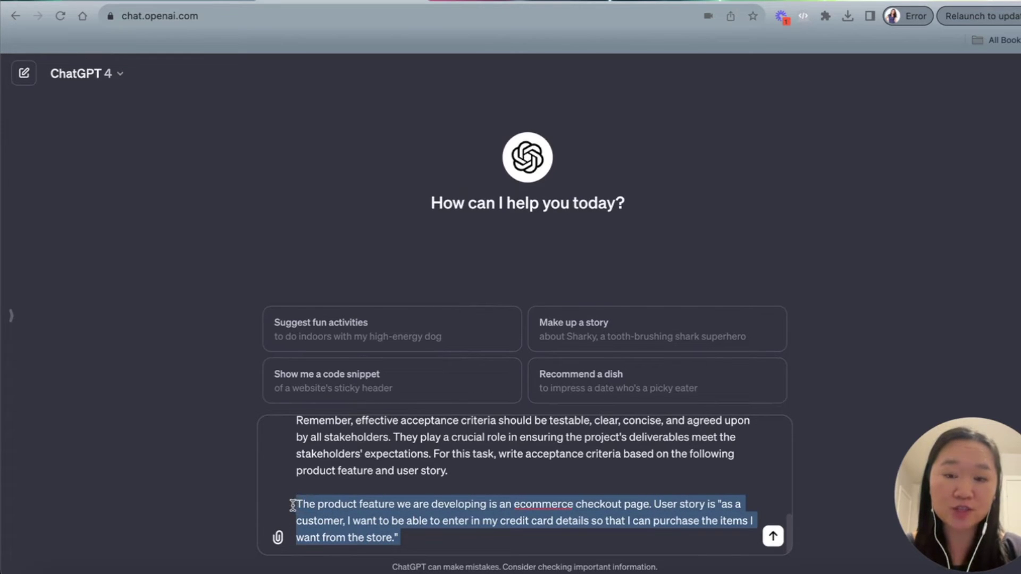
click(398, 529)
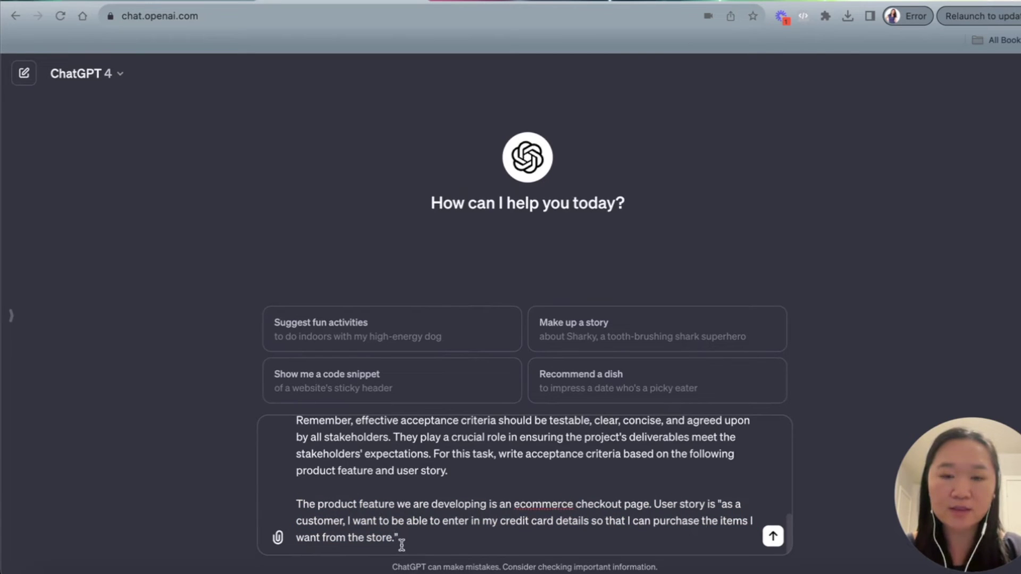
drag(304, 504, 516, 510)
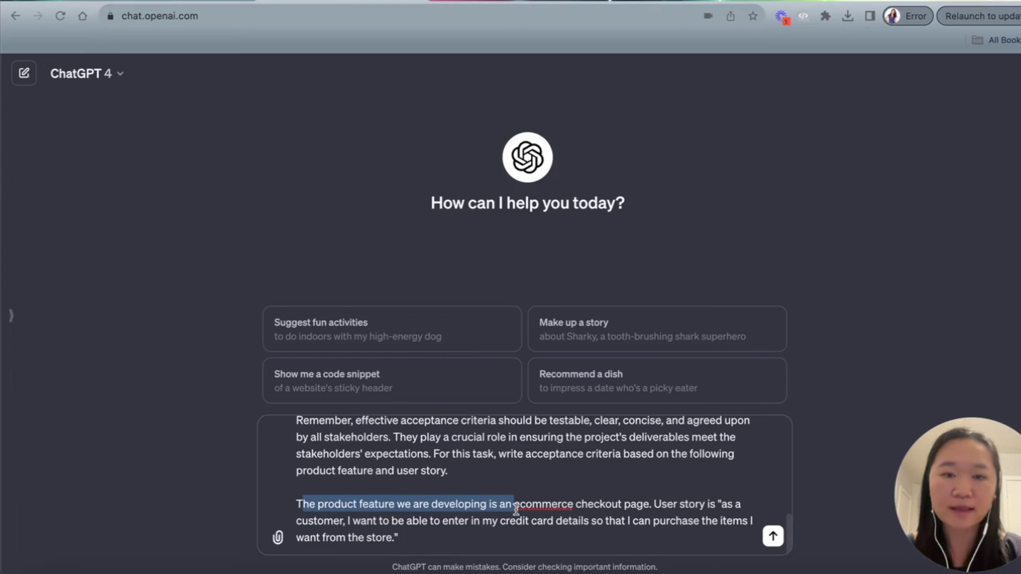
click(541, 505)
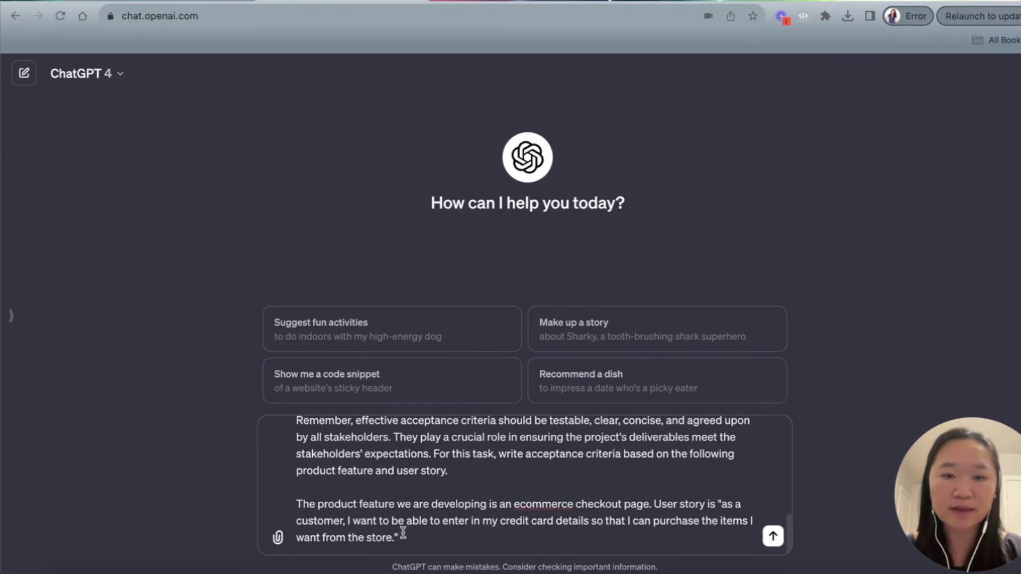
key(Return)
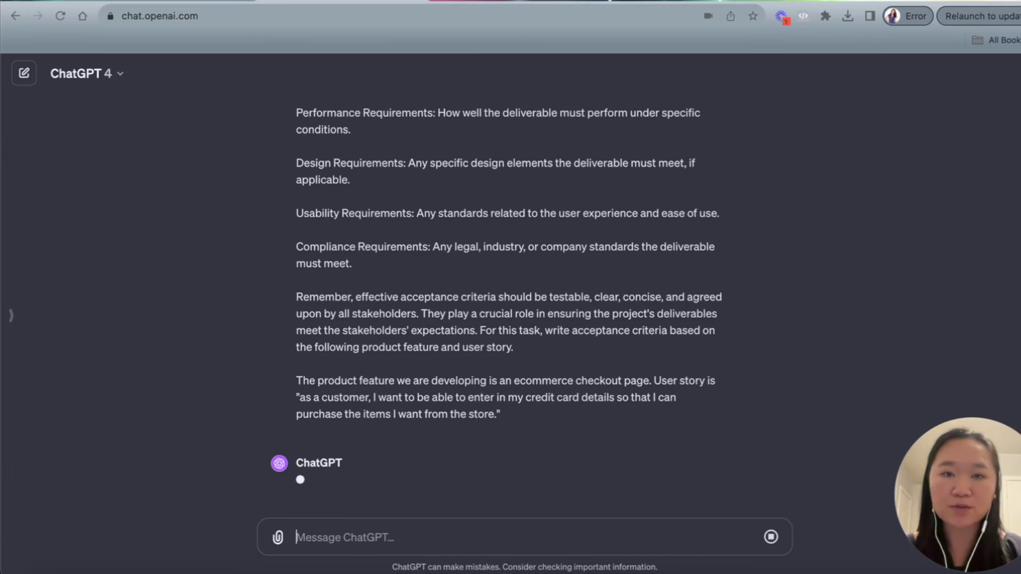
- Scroll through ChatGPT's checkout reply covering the Functional, Performance and Design Requirements sections
scroll(454, 319, up, 3)
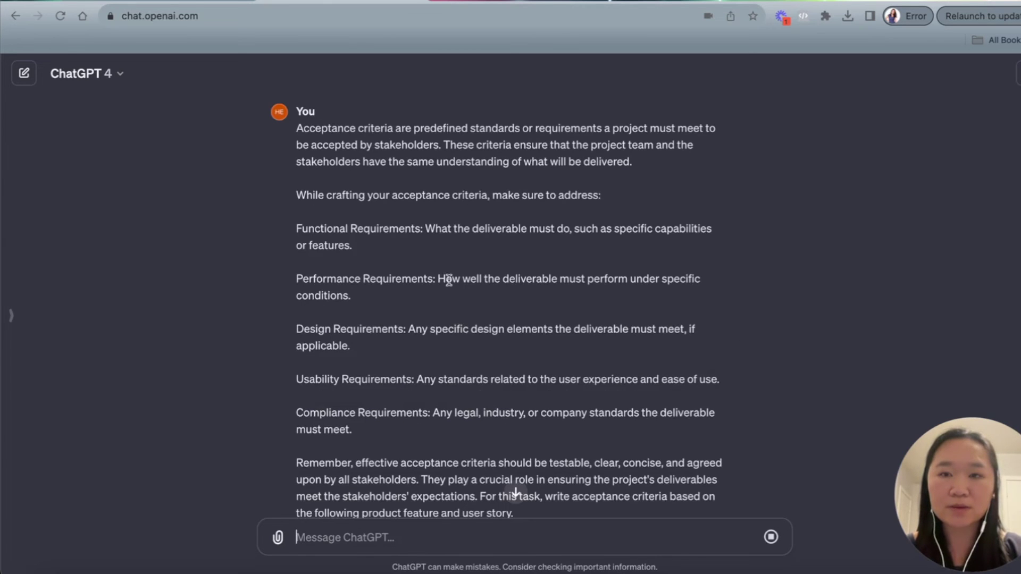
scroll(451, 287, down, 3)
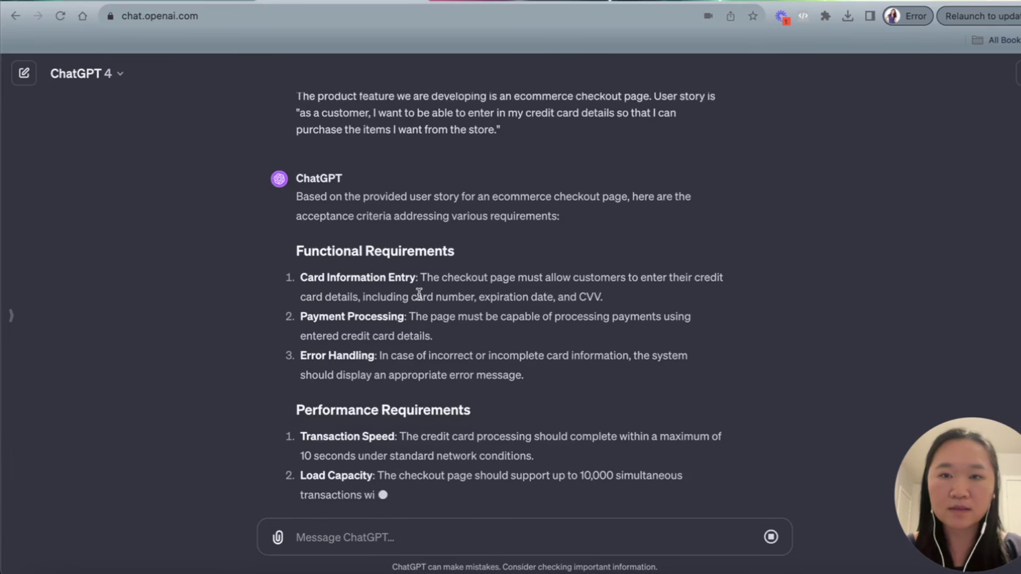
scroll(419, 295, up, 2)
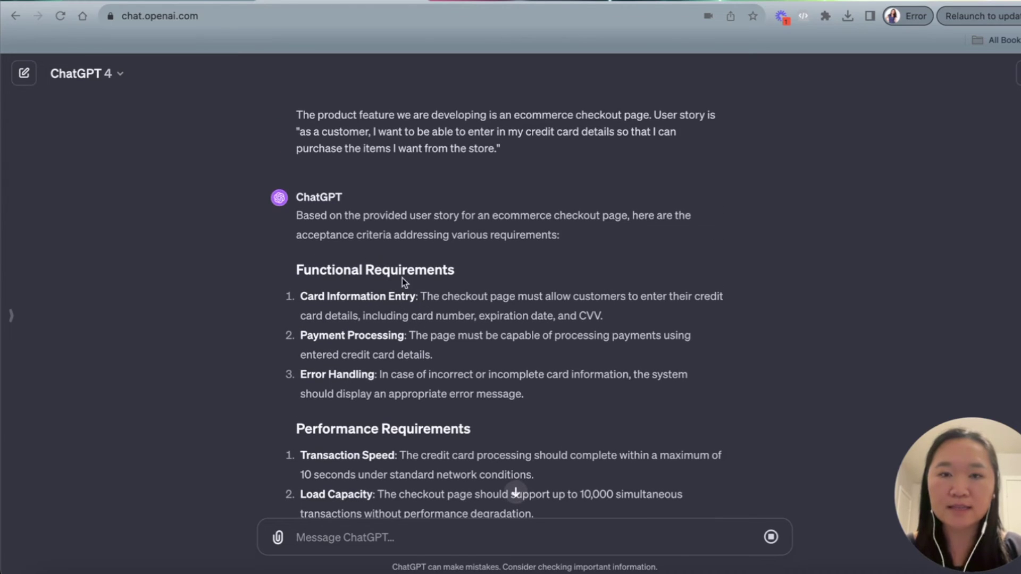
scroll(404, 280, up, 2)
scroll(404, 280, down, 2)
scroll(403, 278, down, 1)
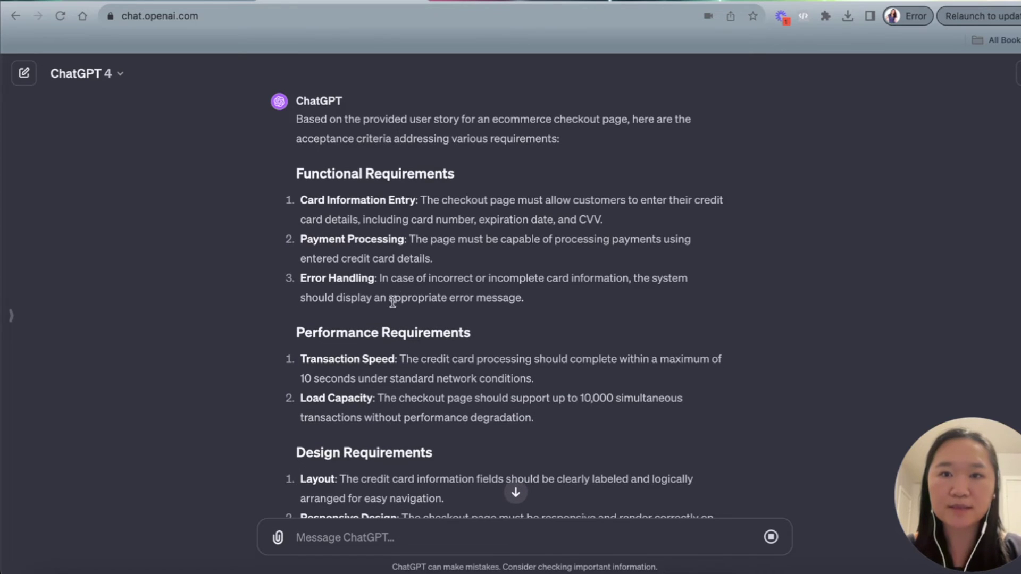
scroll(375, 268, down, 2)
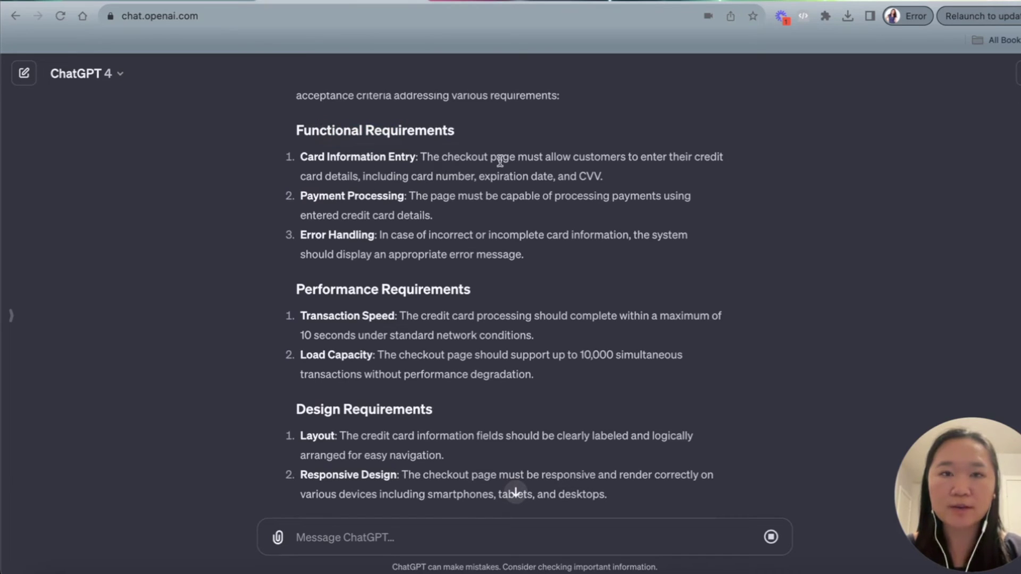
scroll(496, 183, down, 1)
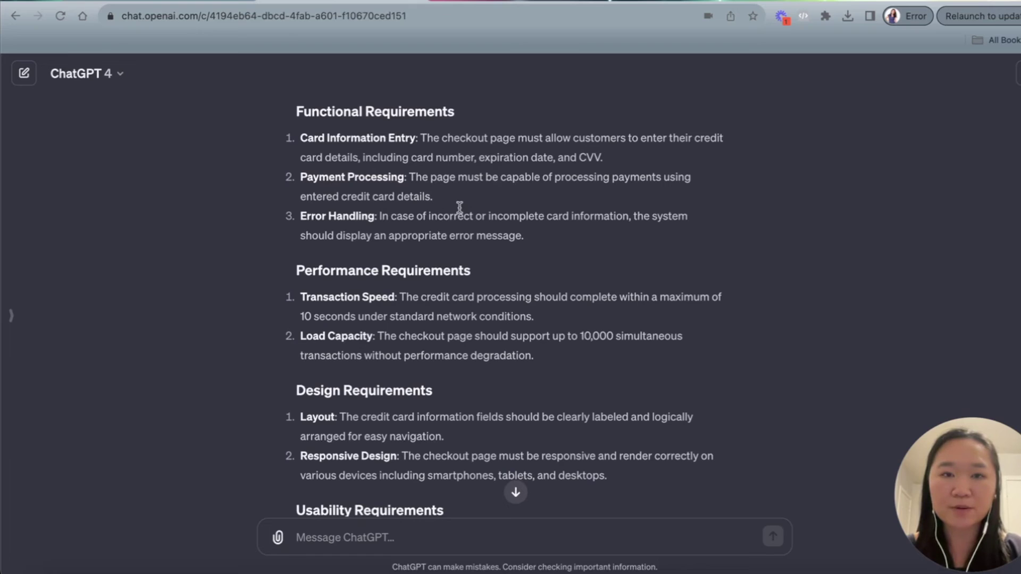
scroll(456, 205, down, 2)
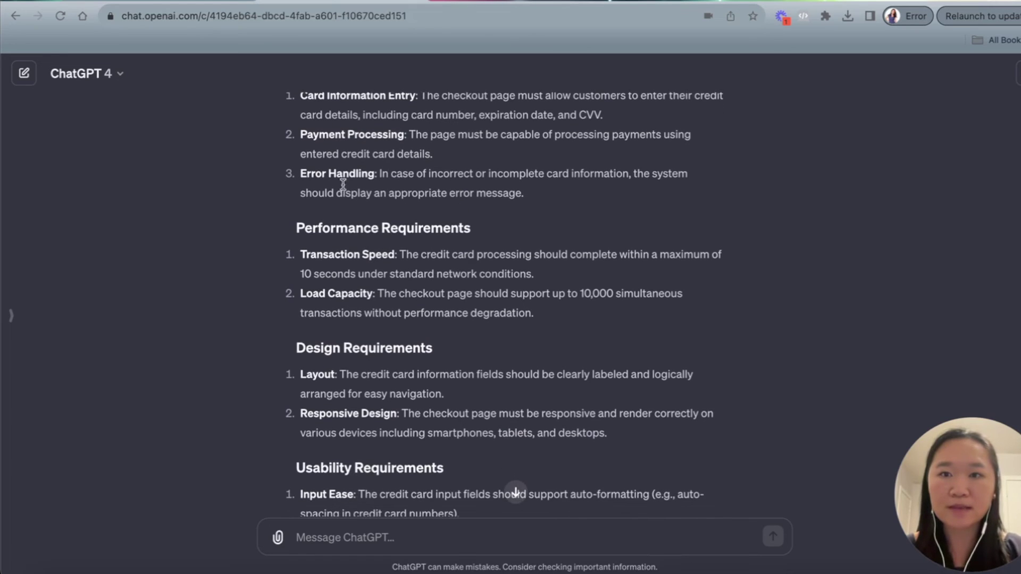
scroll(330, 189, down, 2)
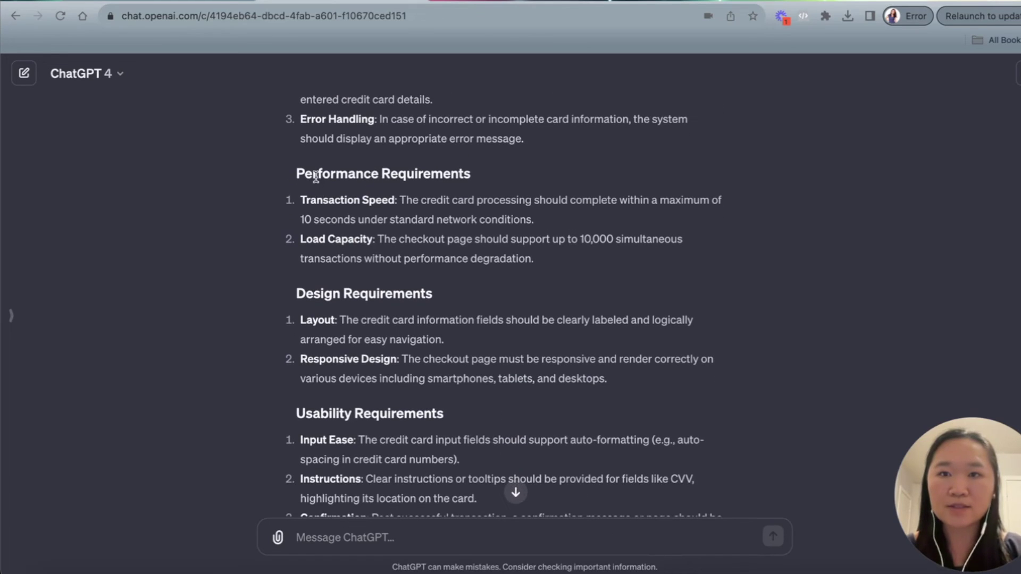
scroll(435, 169, down, 3)
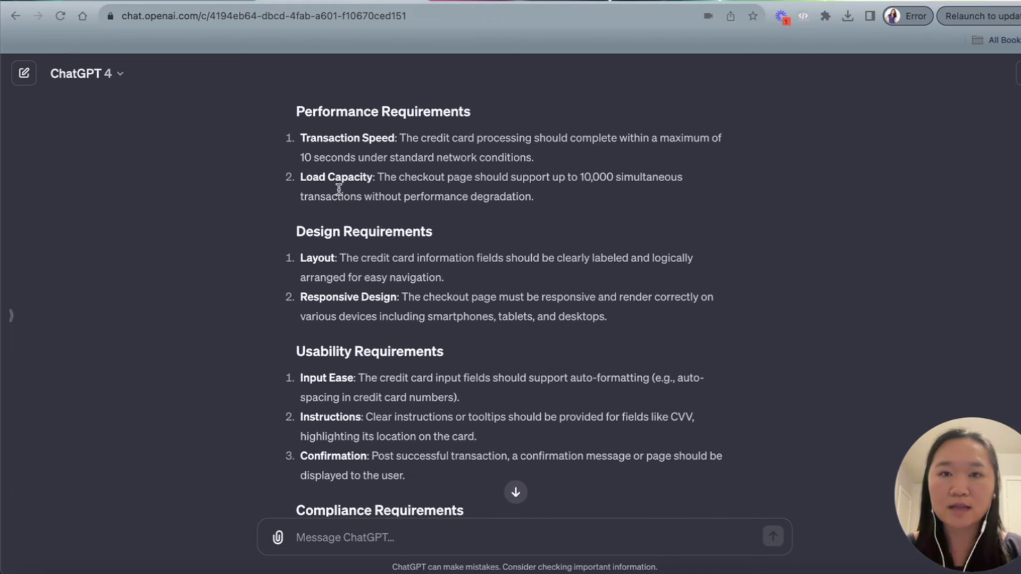
scroll(401, 178, down, 1)
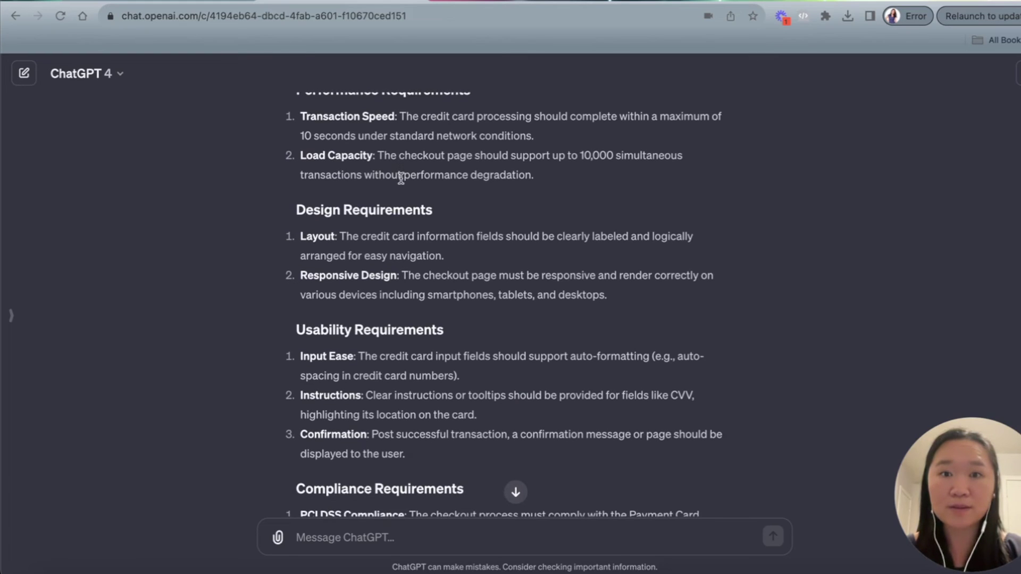
scroll(401, 178, down, 1)
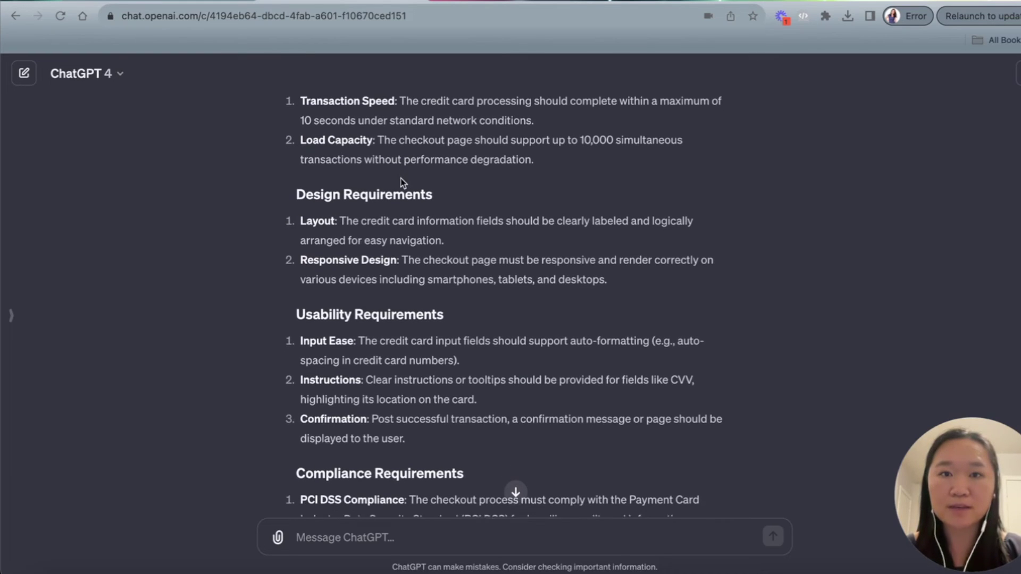
scroll(401, 180, down, 3)
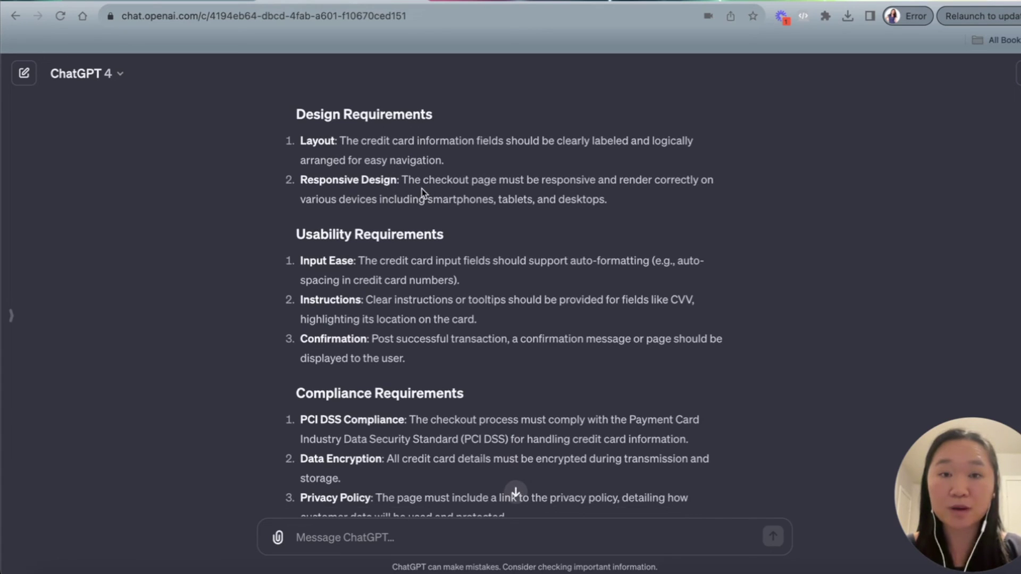
scroll(422, 189, down, 3)
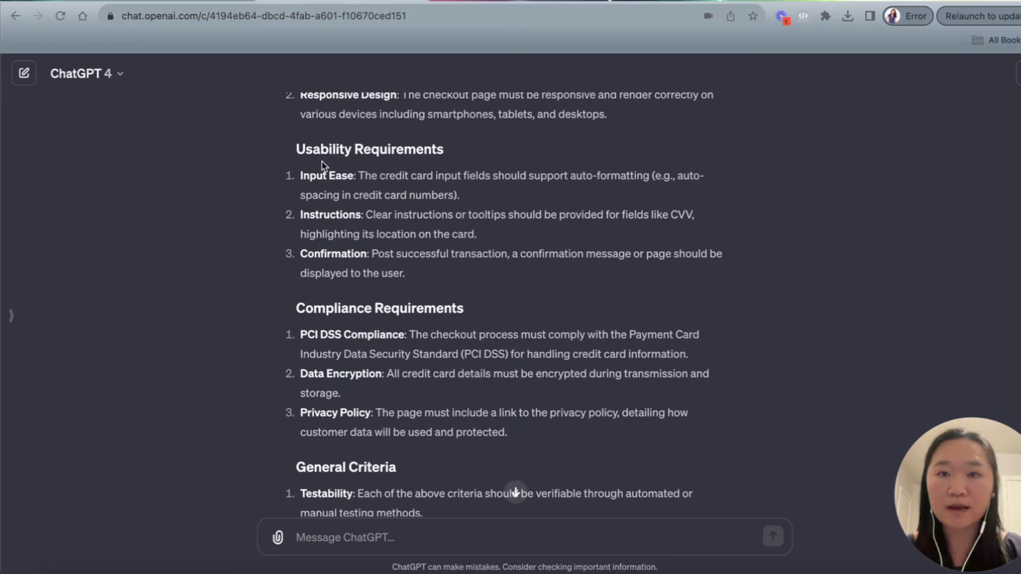
scroll(381, 171, down, 2)
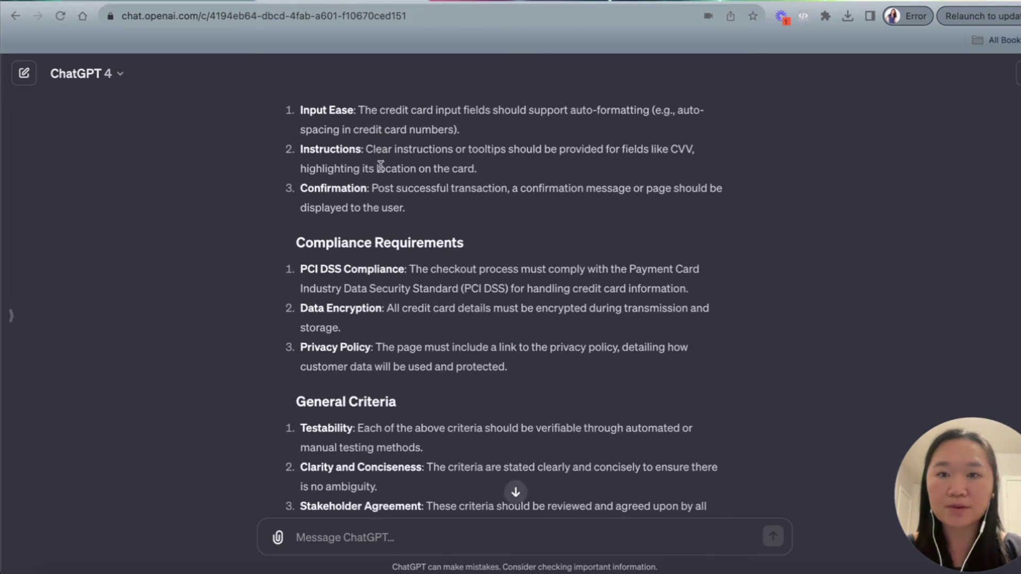
scroll(330, 152, up, 1)
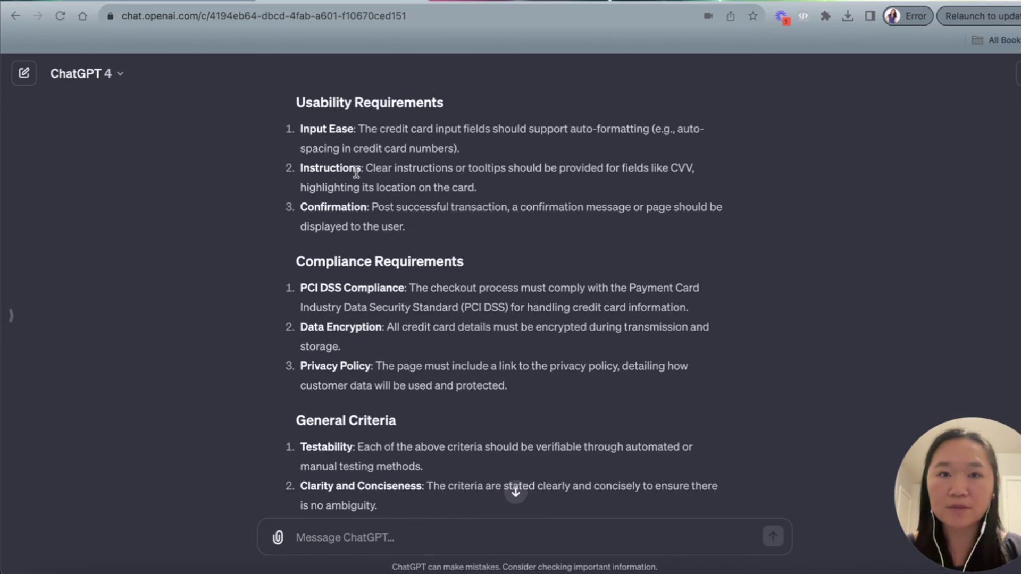
scroll(395, 189, down, 2)
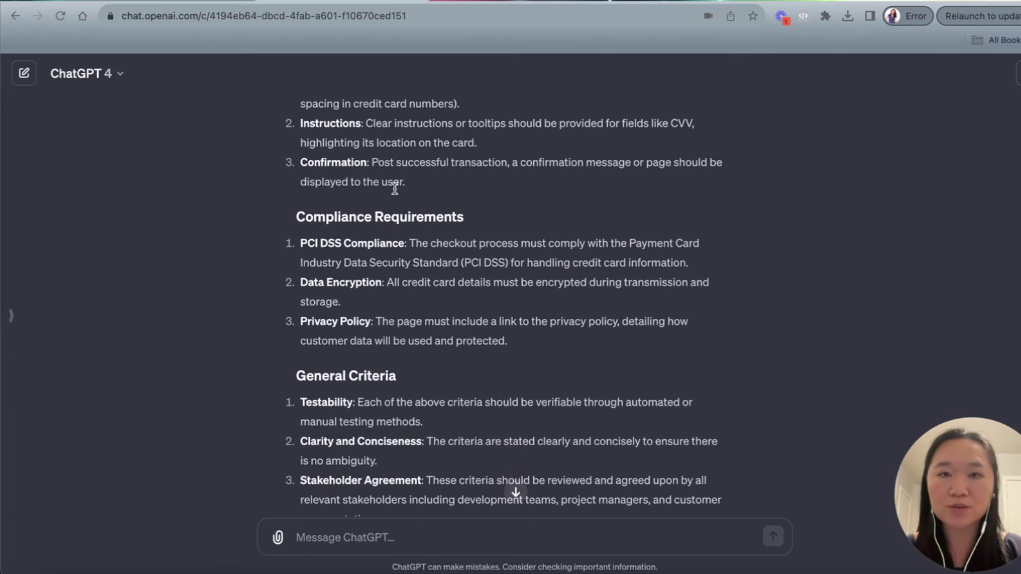
scroll(394, 189, down, 1)
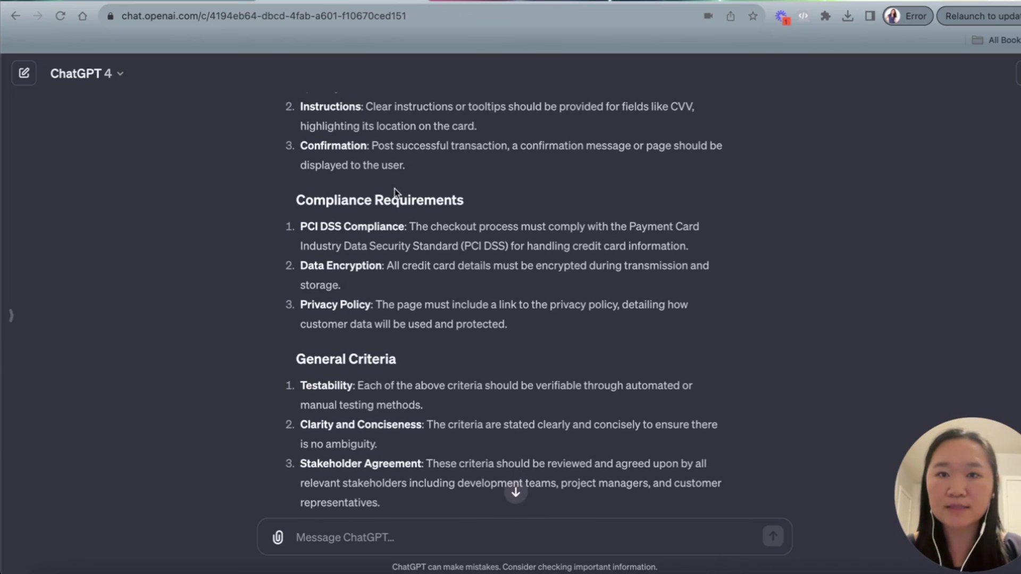
scroll(394, 189, down, 3)
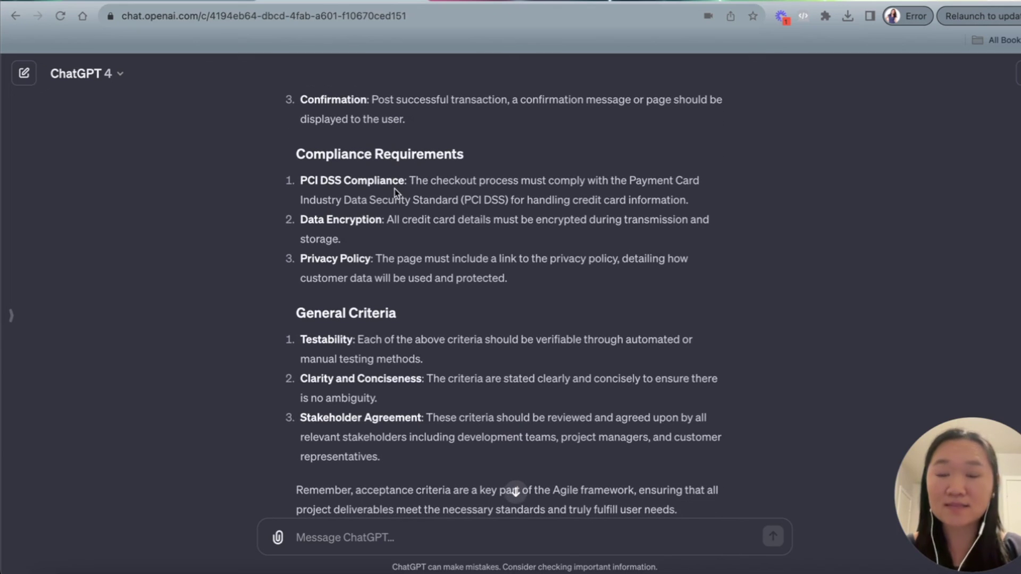
scroll(394, 189, down, 1)
scroll(394, 189, down, 1)
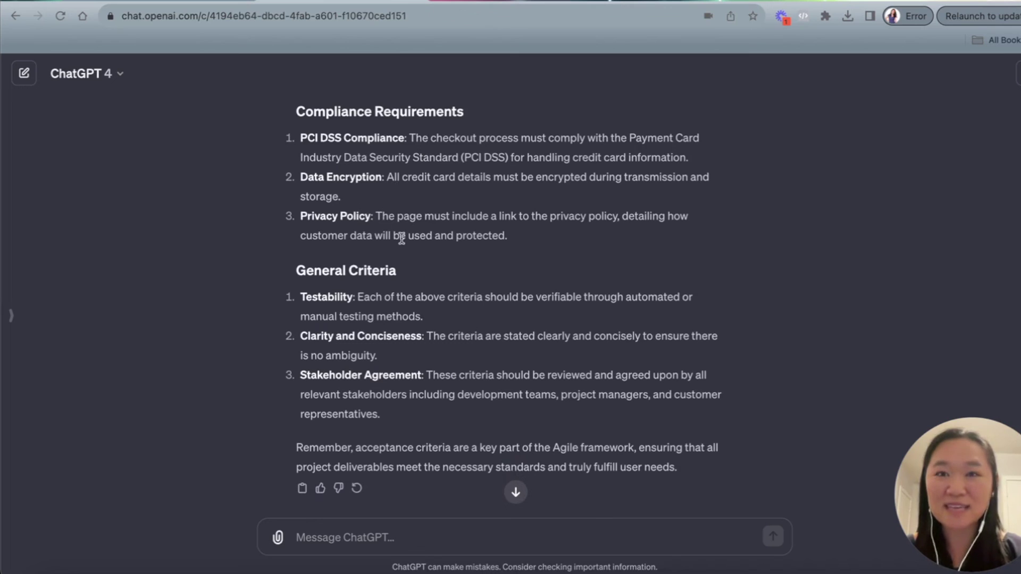
scroll(401, 239, down, 1)
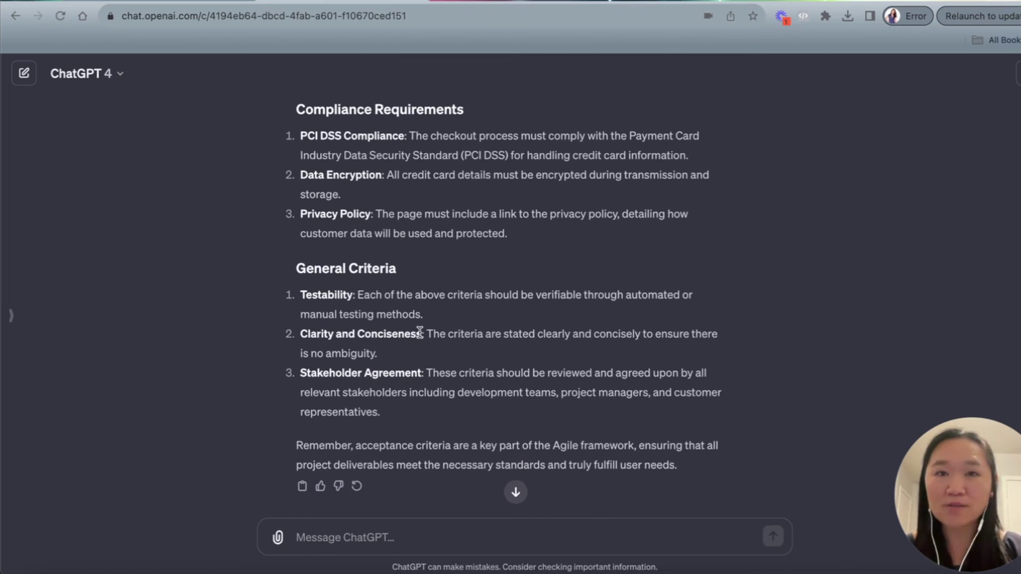
scroll(420, 333, up, 1)
scroll(420, 333, down, 2)
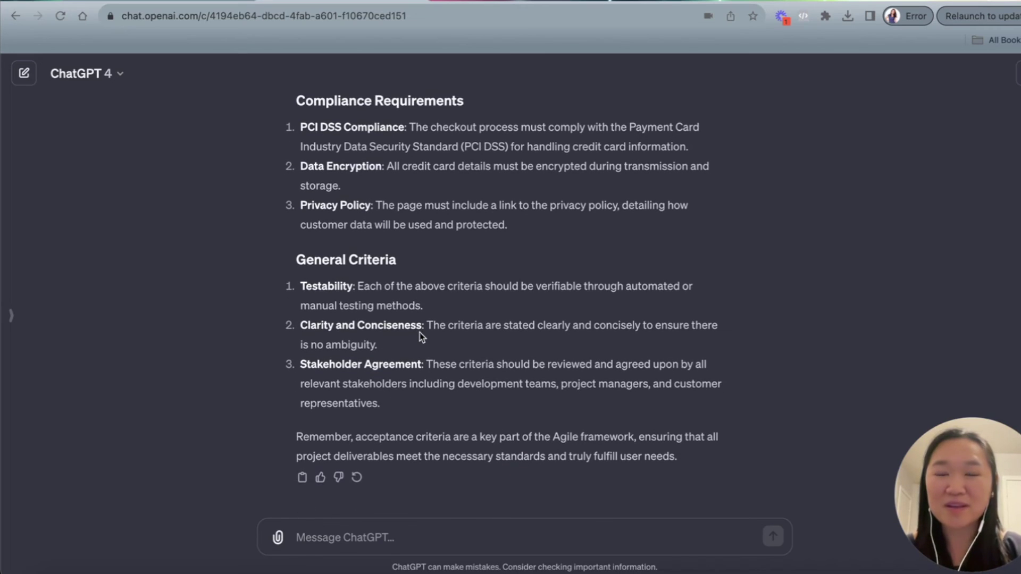